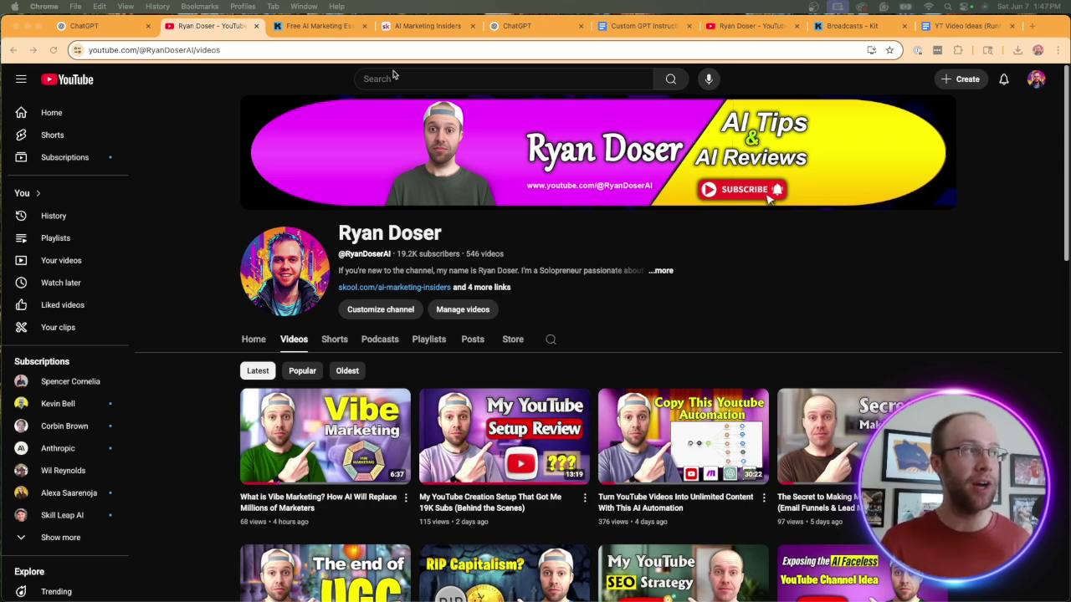
Switch to the Free AI Marketing Essentials Guide page and briefly highlight its heading
left_click(332, 27)
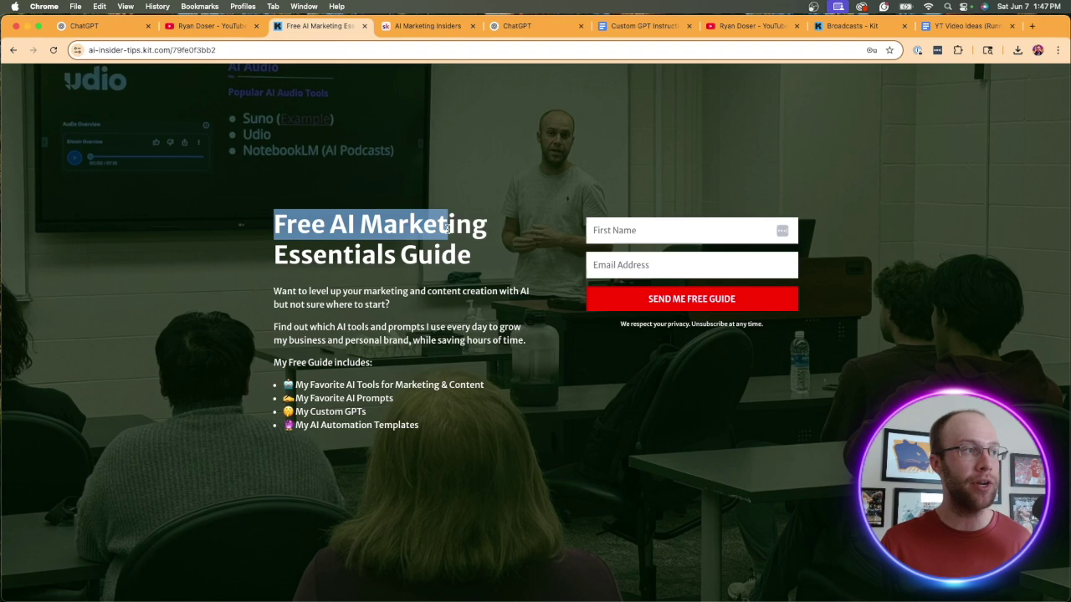
left_click_drag(275, 219, 495, 253)
left_click(494, 254)
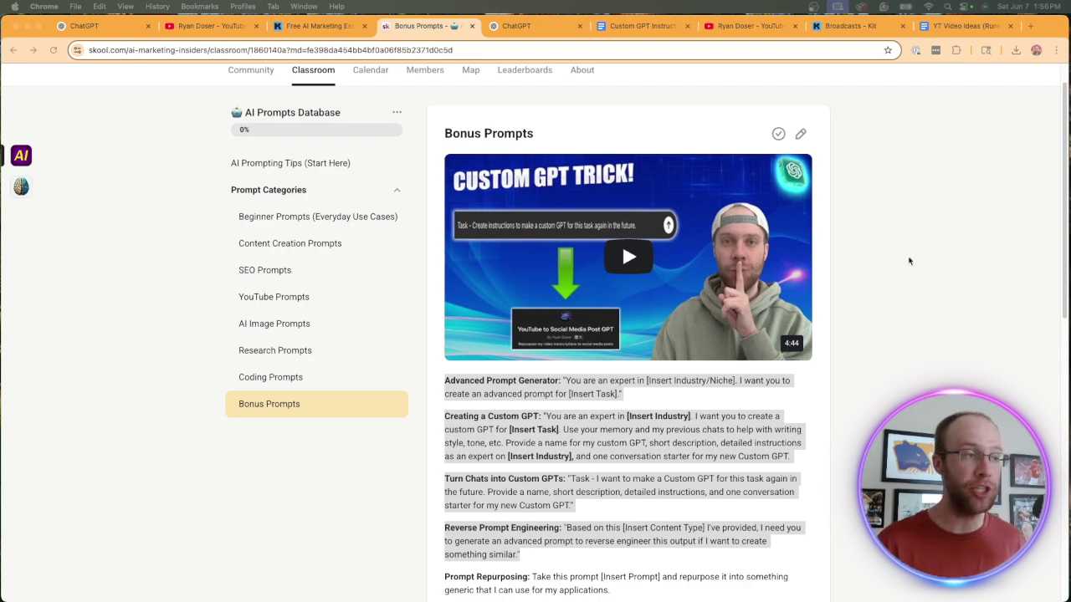
scroll(870, 297, "down", 5)
scroll(829, 311, "up", 4)
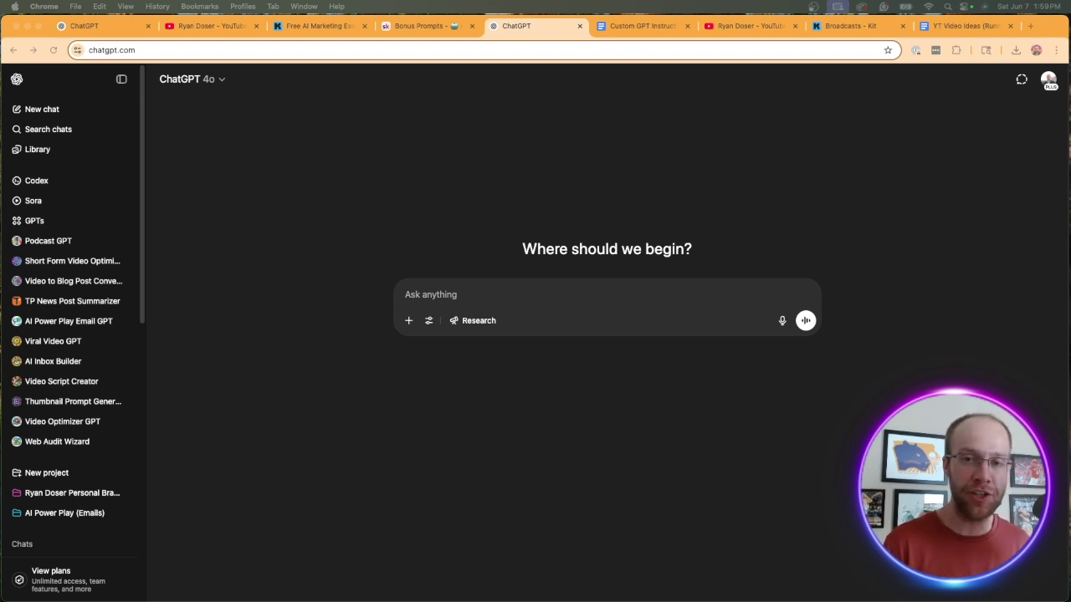
Start a new custom GPT from My GPTs and name it 'Email GPT'
left_click(789, 157)
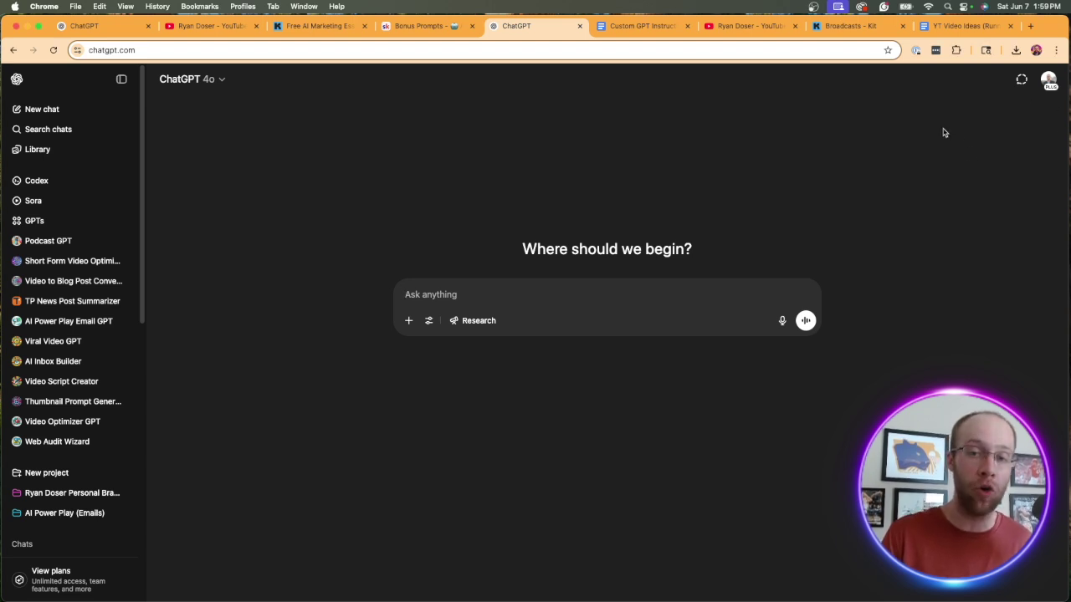
left_click(1047, 81)
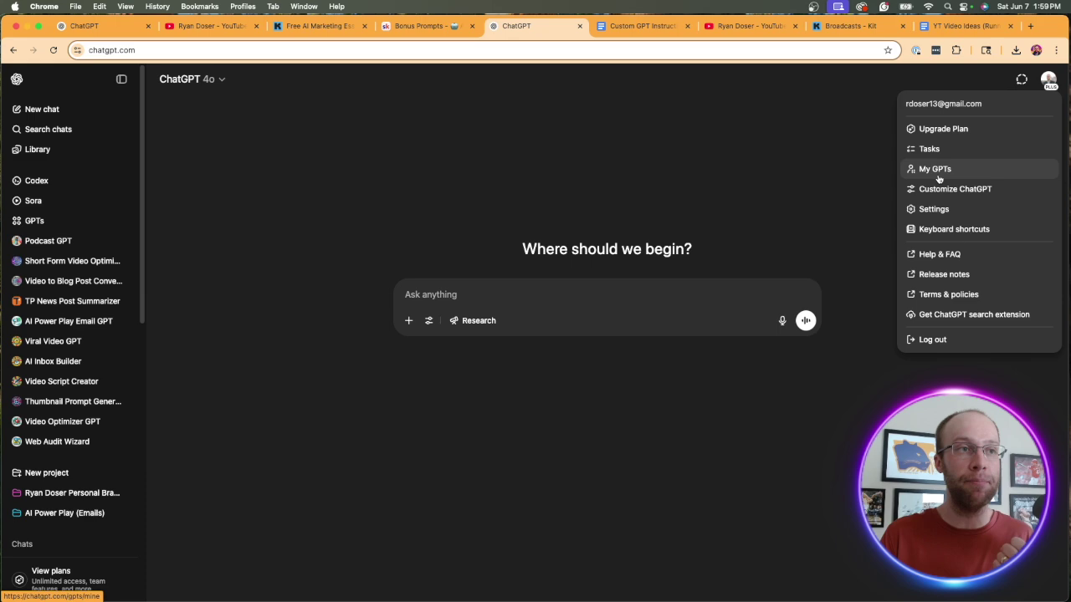
left_click(1035, 169)
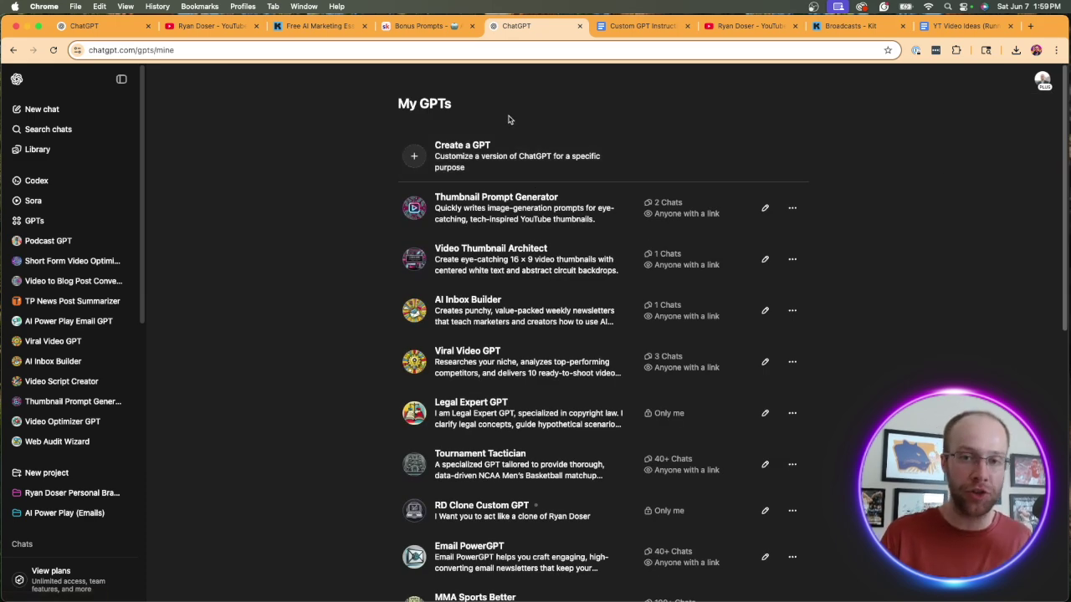
left_click(472, 159)
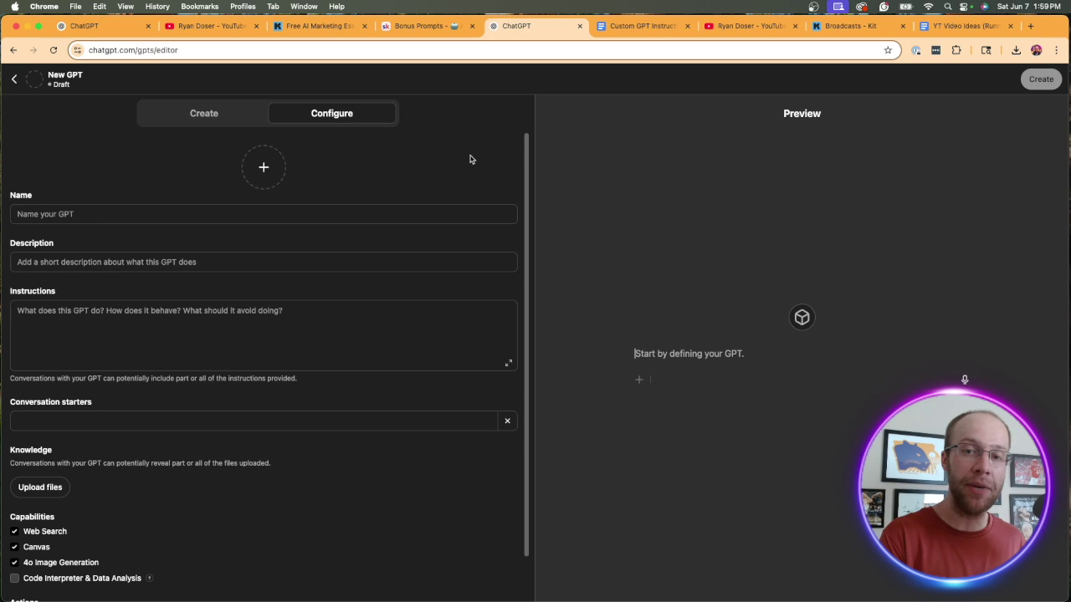
left_click(210, 214)
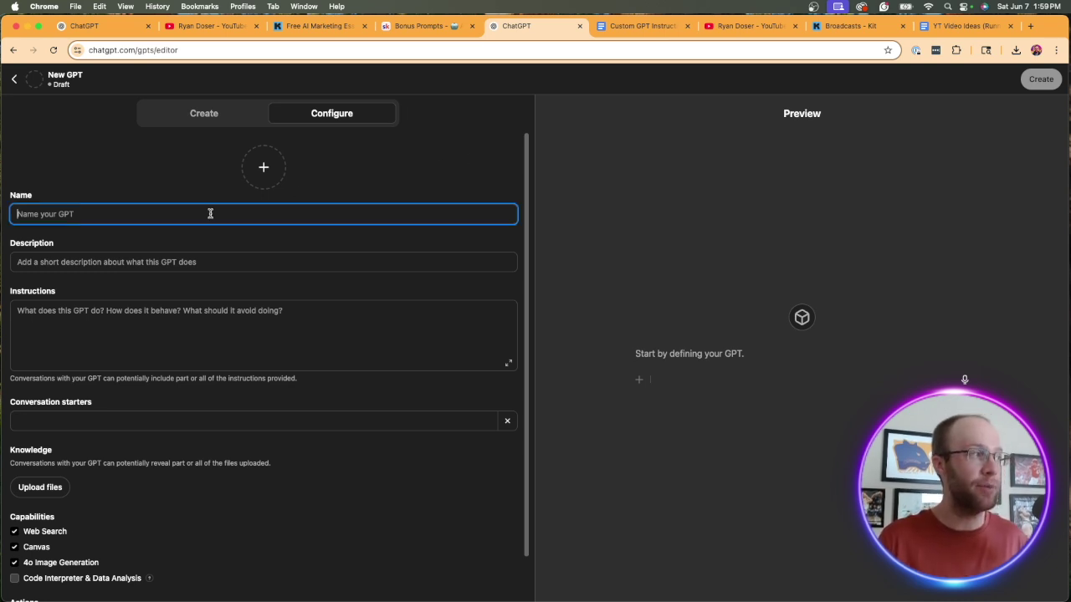
type("Email GPT")
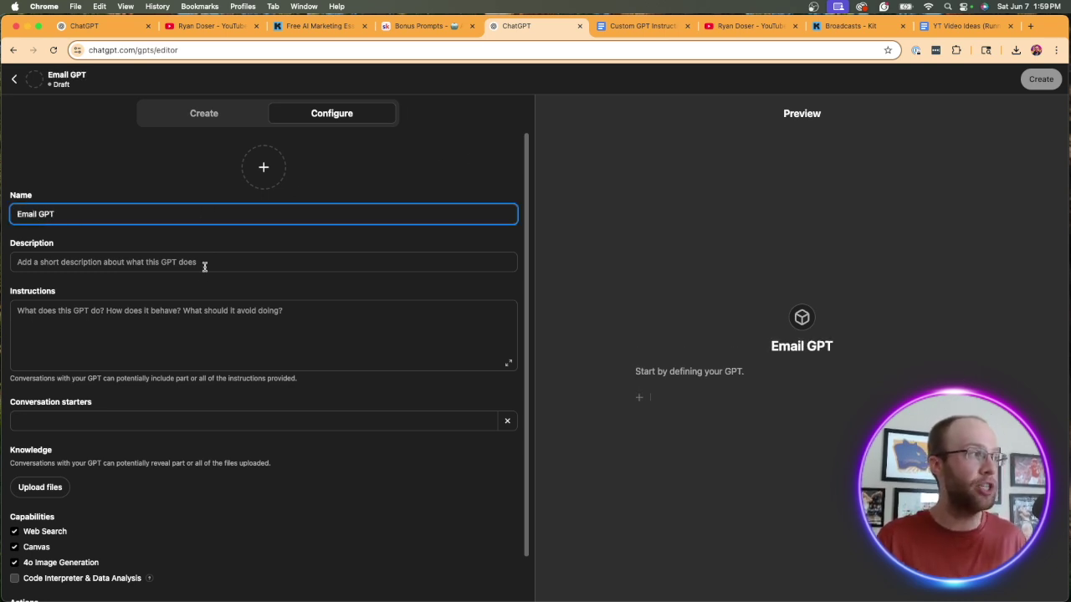
Copy the newsletter-repurposing description from the Google Doc into the Description field
left_click(617, 28)
left_click_drag(644, 225, 399, 224)
key("super+c")
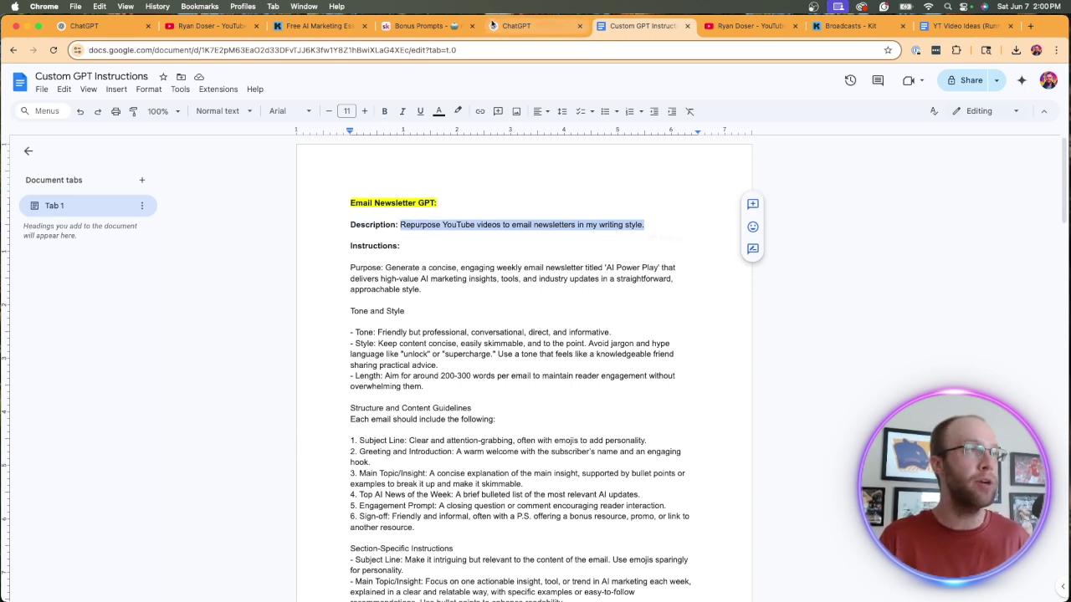
left_click(516, 26)
left_click(181, 262)
key("super+v")
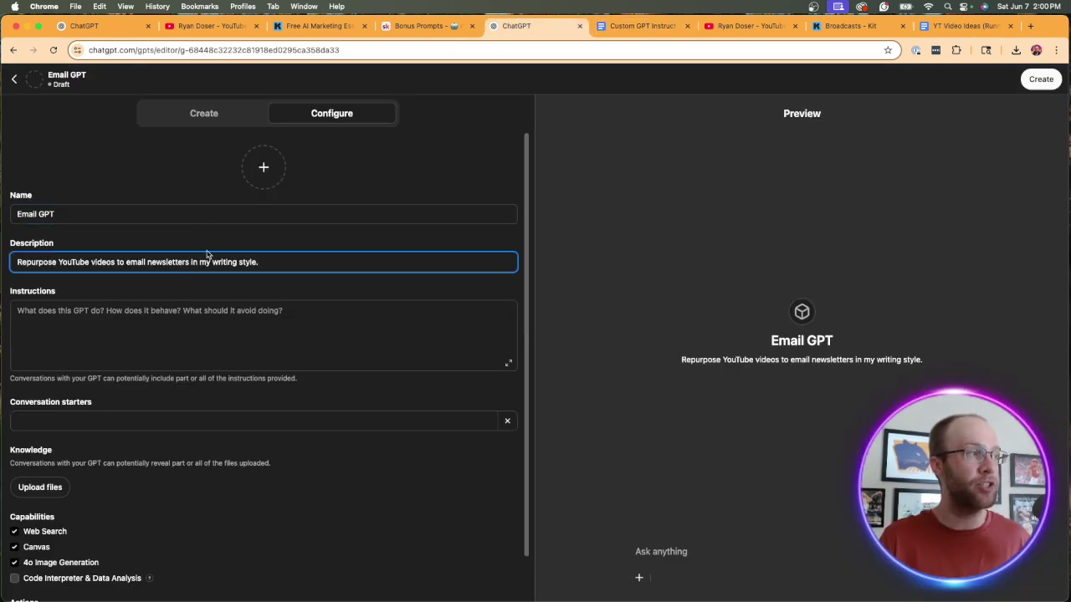
left_click_drag(276, 267, 189, 330)
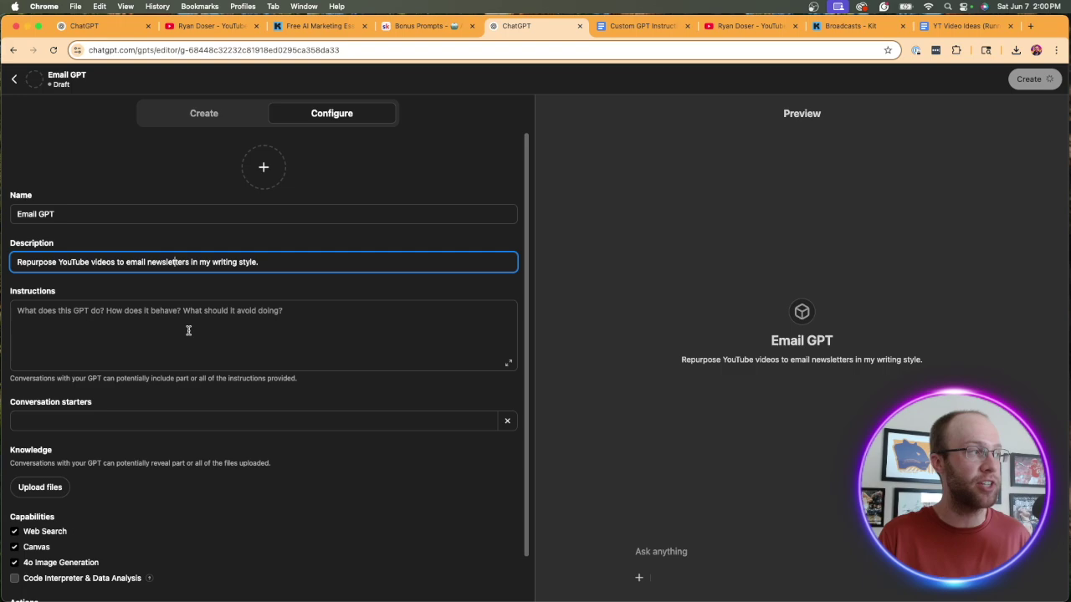
left_click(166, 338)
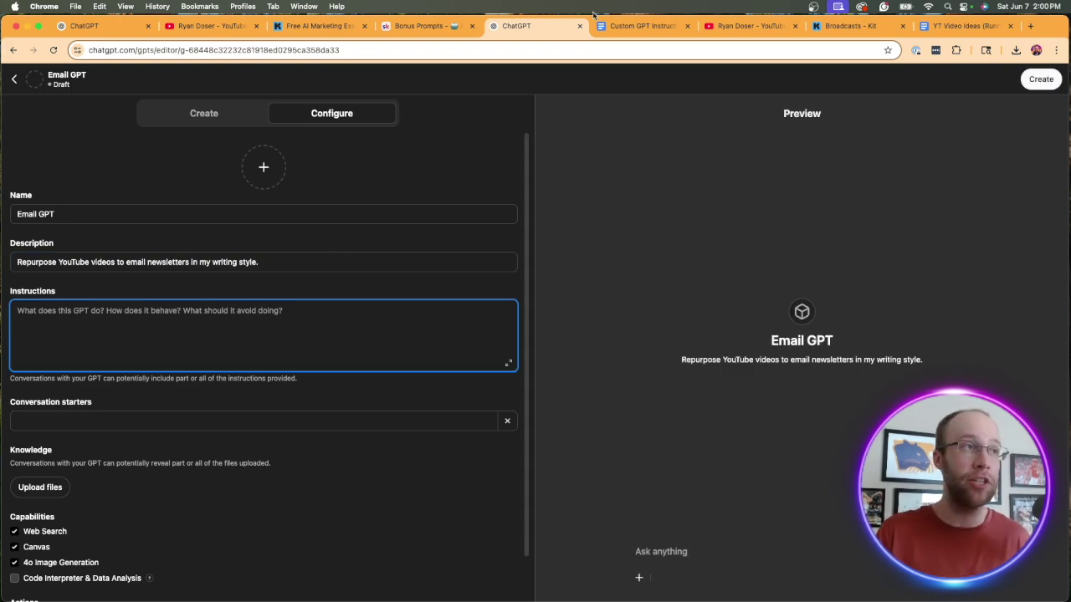
Copy the full 'AI Power Play' newsletter brief from the instructions document
left_click(615, 30)
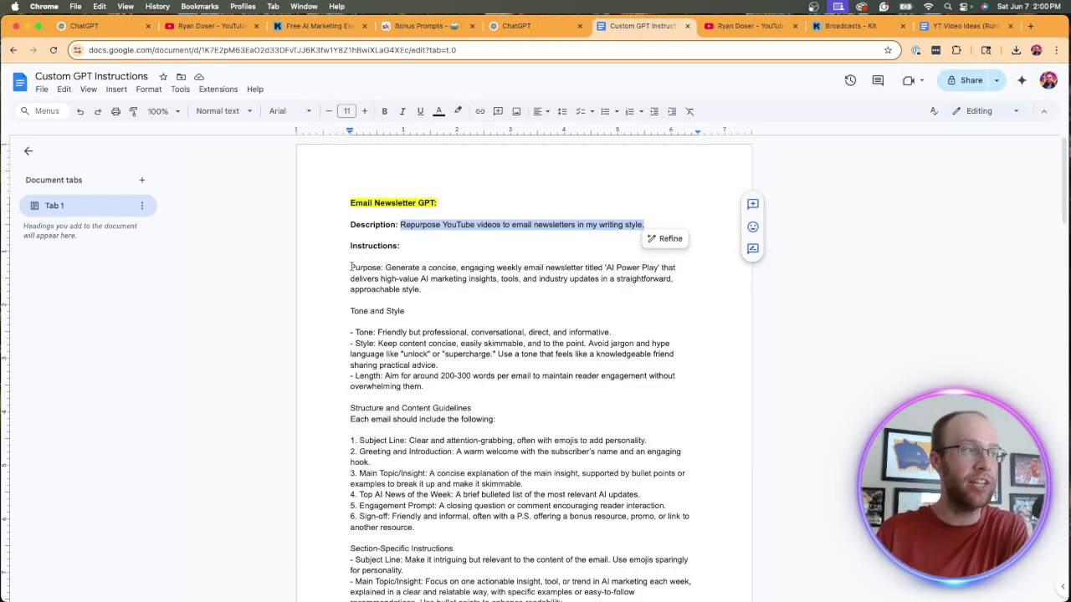
left_click_drag(349, 267, 655, 324)
scroll(478, 314, "down", 10)
scroll(502, 284, "down", 15)
key("super+c")
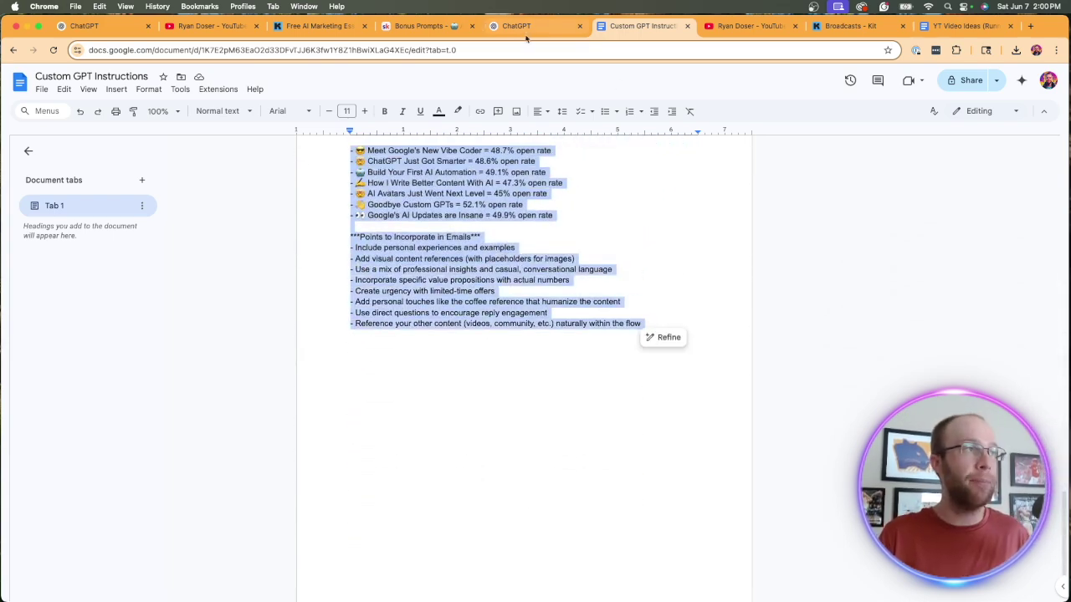
Paste the brief into Email GPT's Instructions and scroll through to review it
left_click(536, 26)
key("super+v")
scroll(263, 333, "up", 5)
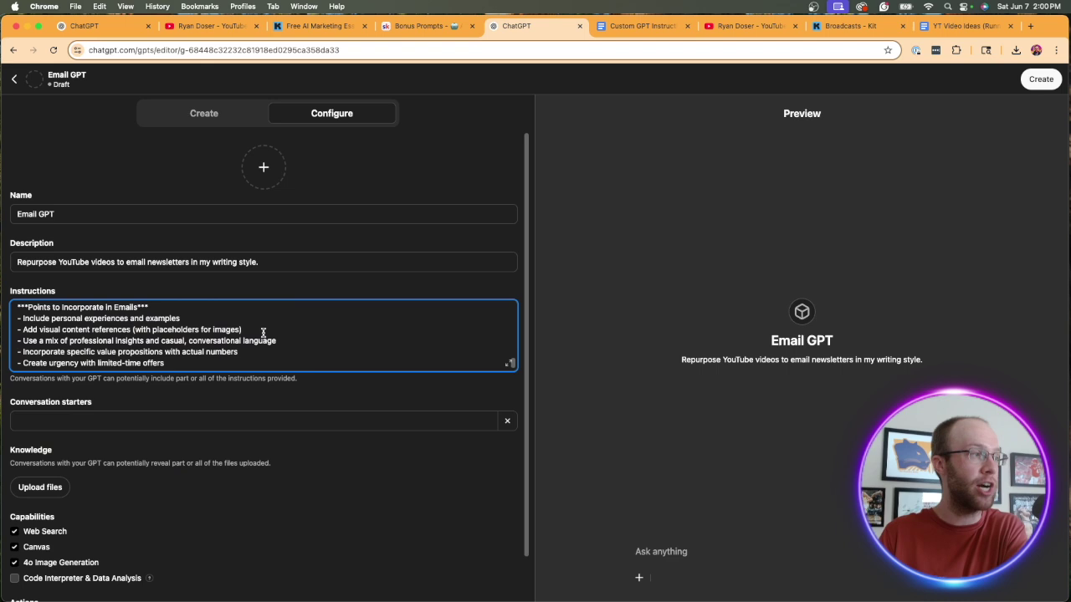
scroll(263, 333, "up", 2)
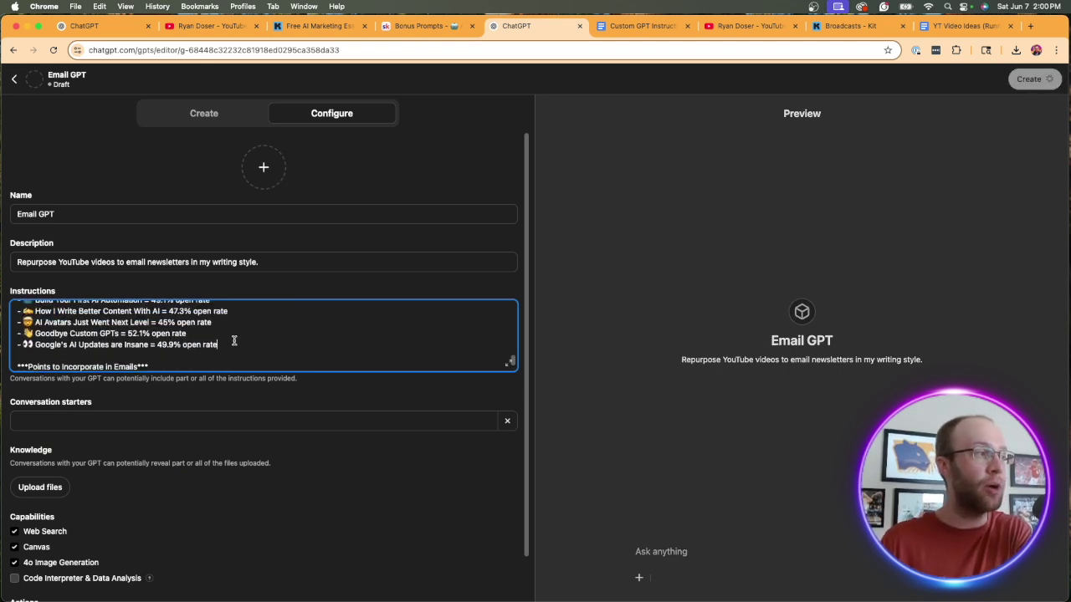
left_click_drag(236, 337, 75, 340)
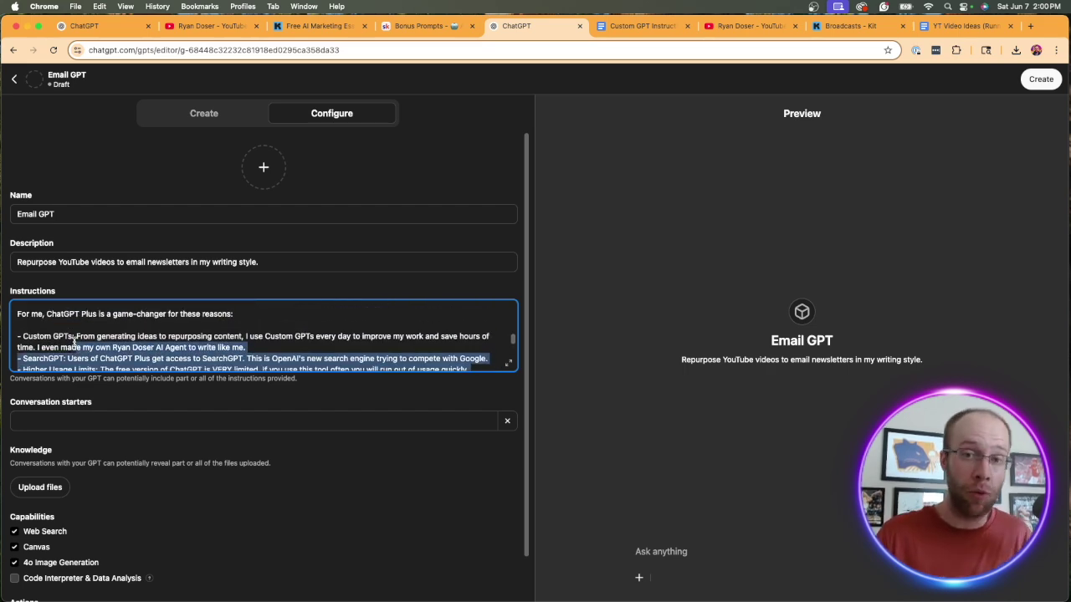
scroll(74, 339, "down", 10)
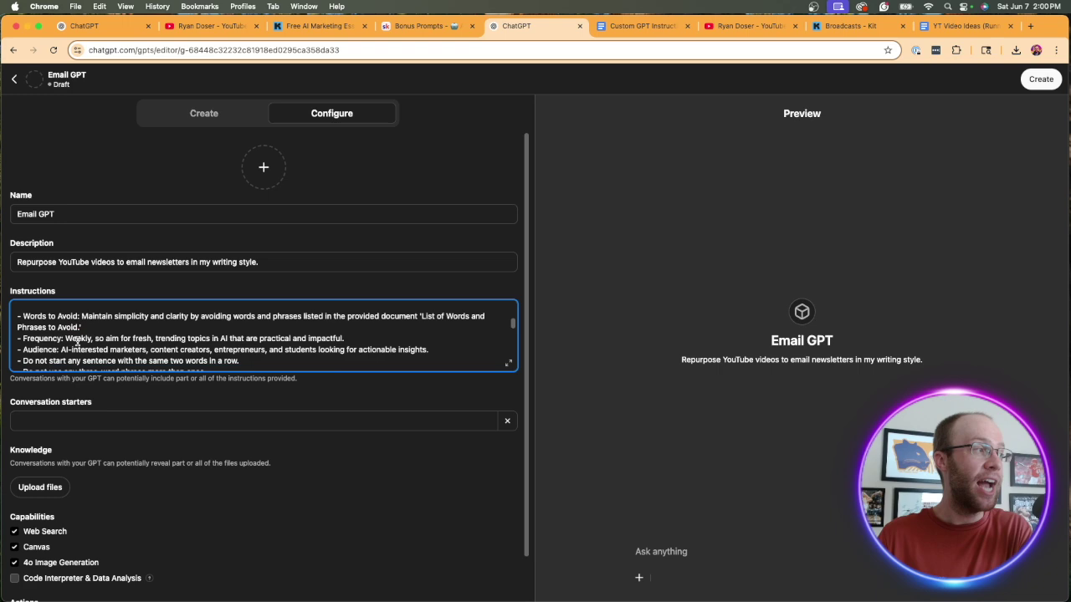
scroll(82, 346, "up", 10)
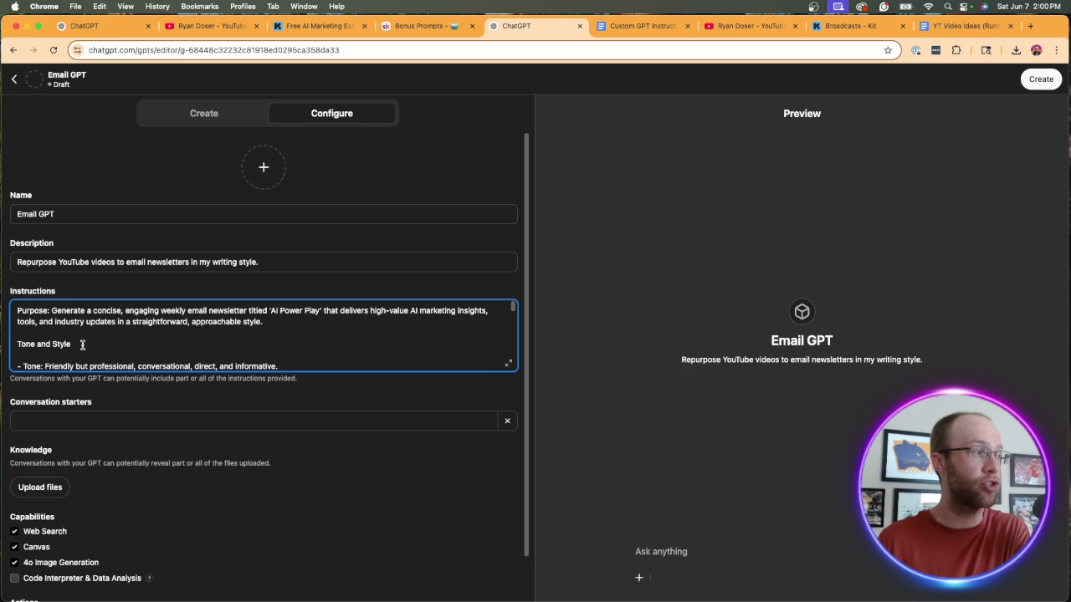
scroll(92, 347, "down", 10)
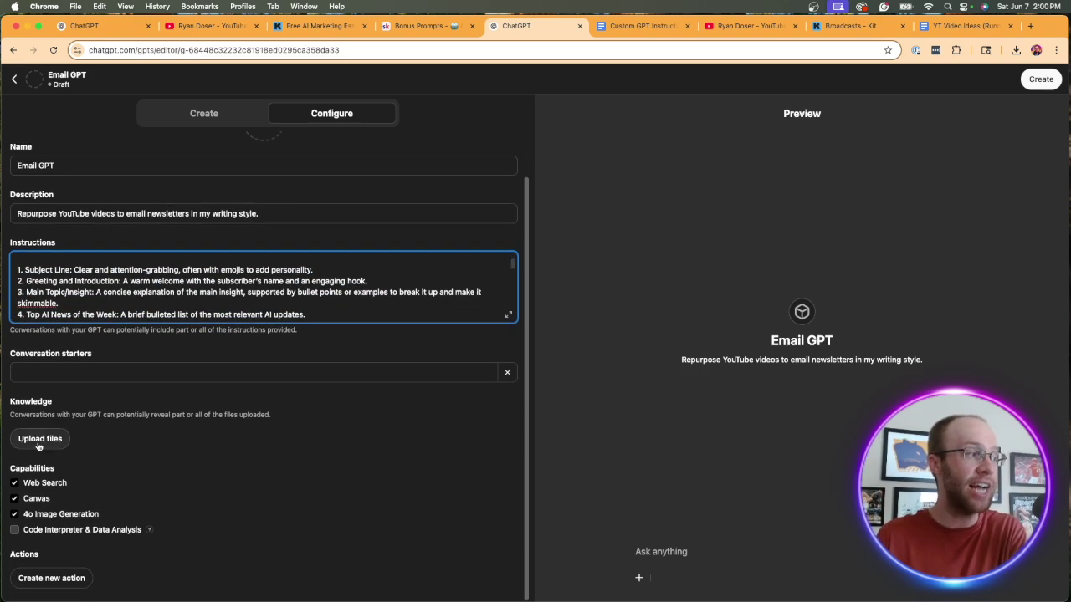
Upload all eight PDFs from the Custom GPT Files folder as Email GPT's knowledge
left_click_drag(33, 408, 91, 404)
left_click(72, 421)
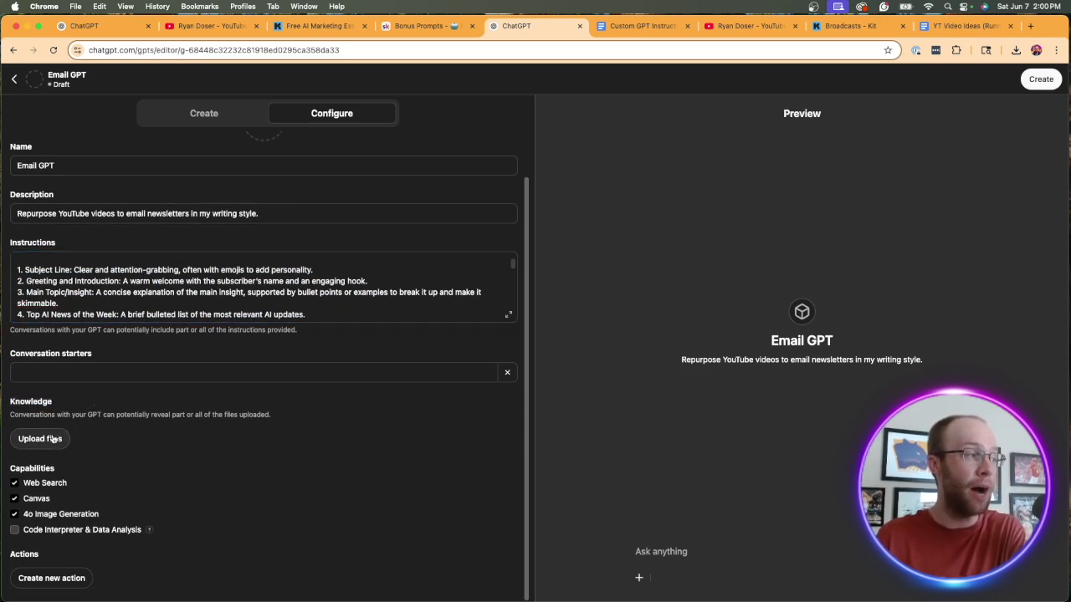
left_click(55, 438)
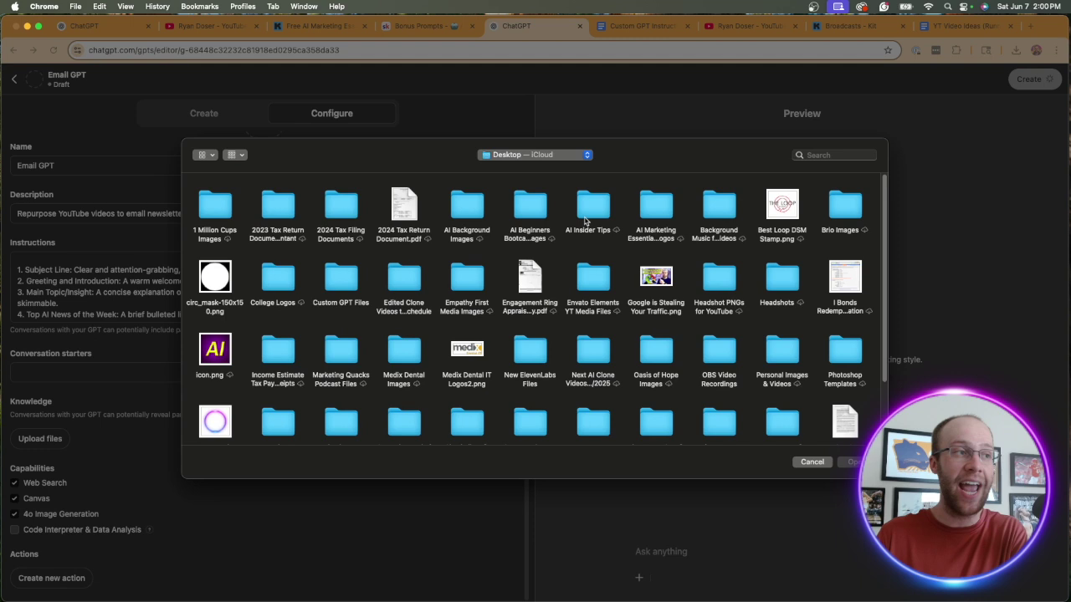
double_click(343, 289)
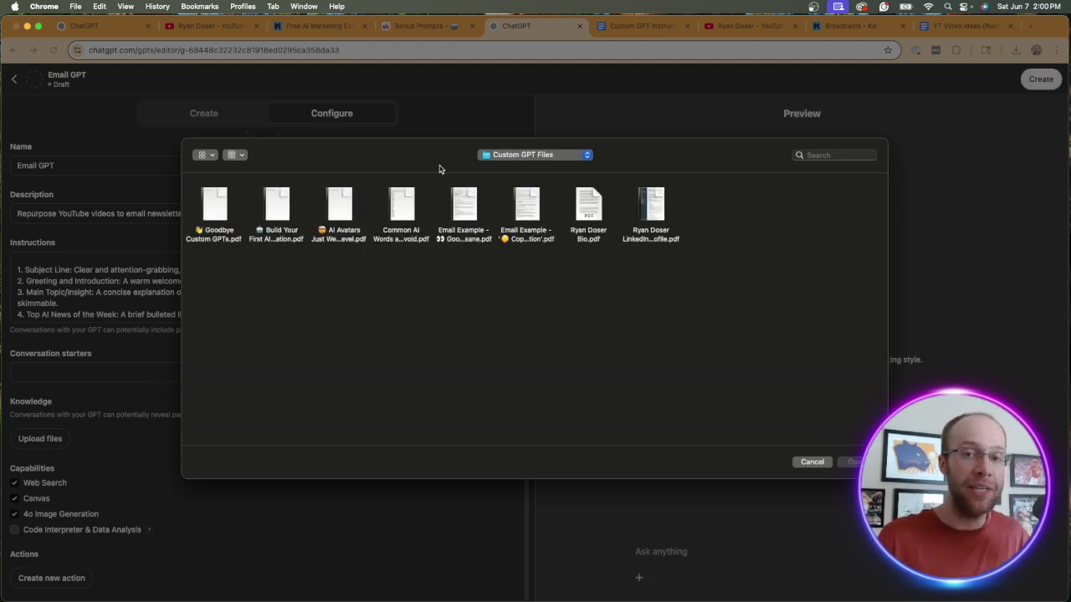
left_click_drag(215, 240, 653, 236)
key("Return")
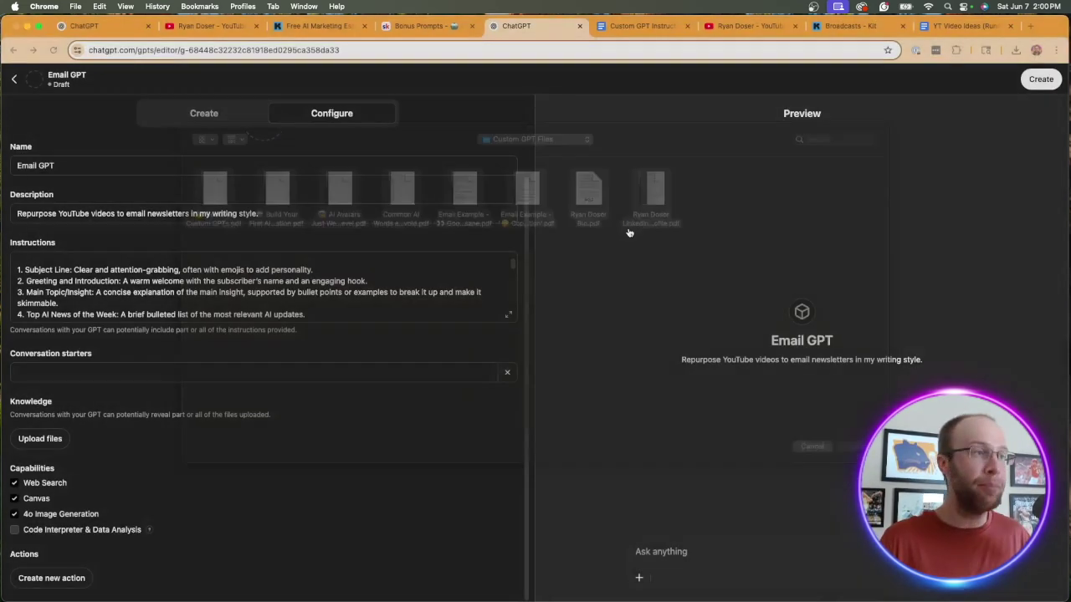
scroll(368, 293, "down", 2)
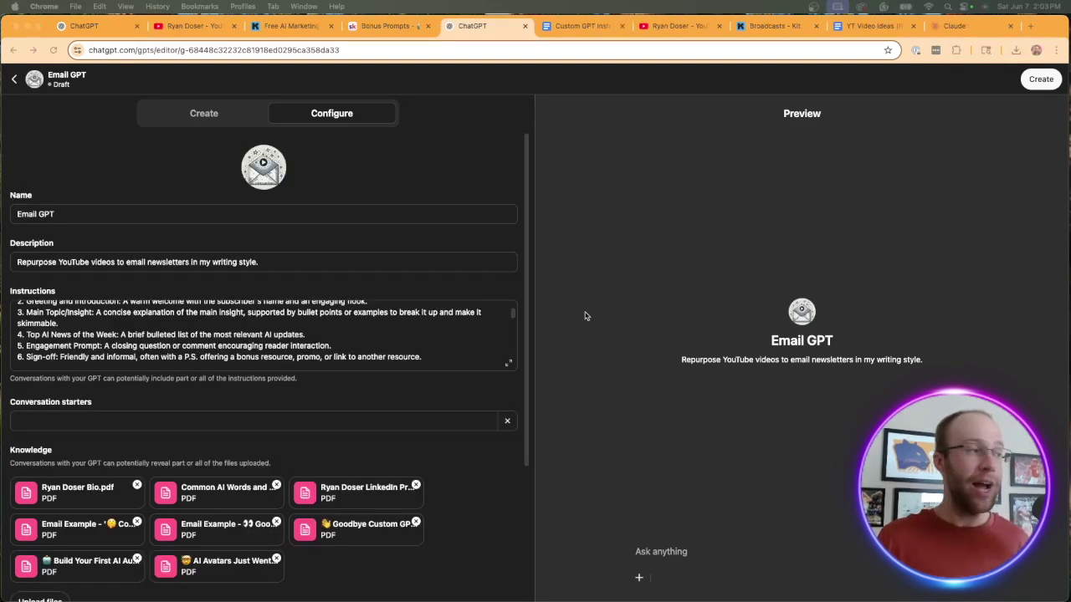
Paste the starter requesting a newsletter from a given topic and YouTube video transcript
left_click(269, 415)
key("cmd+v")
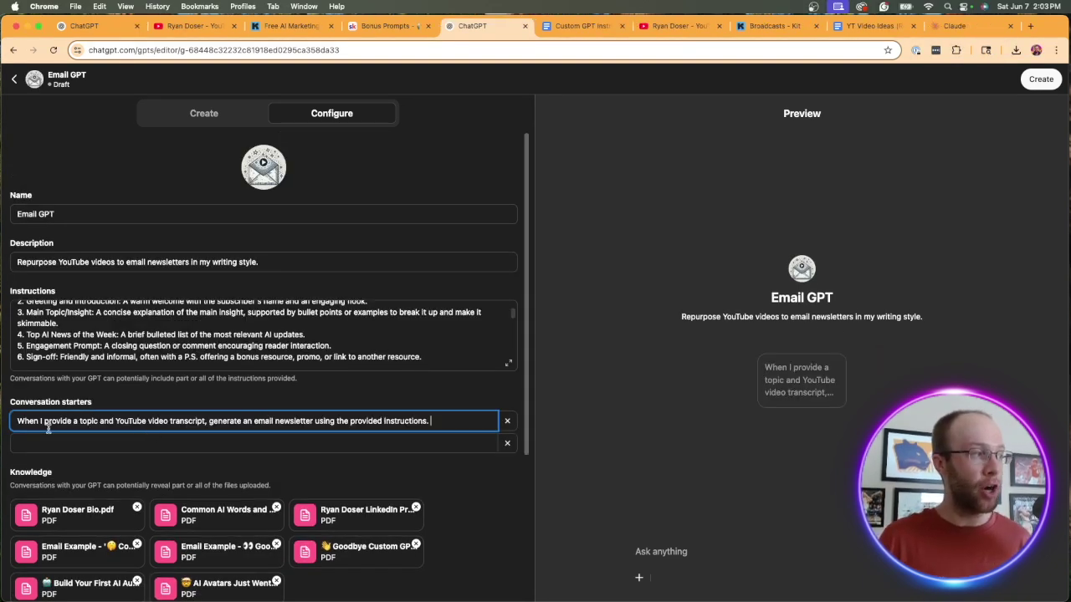
left_click_drag(38, 421, 394, 424)
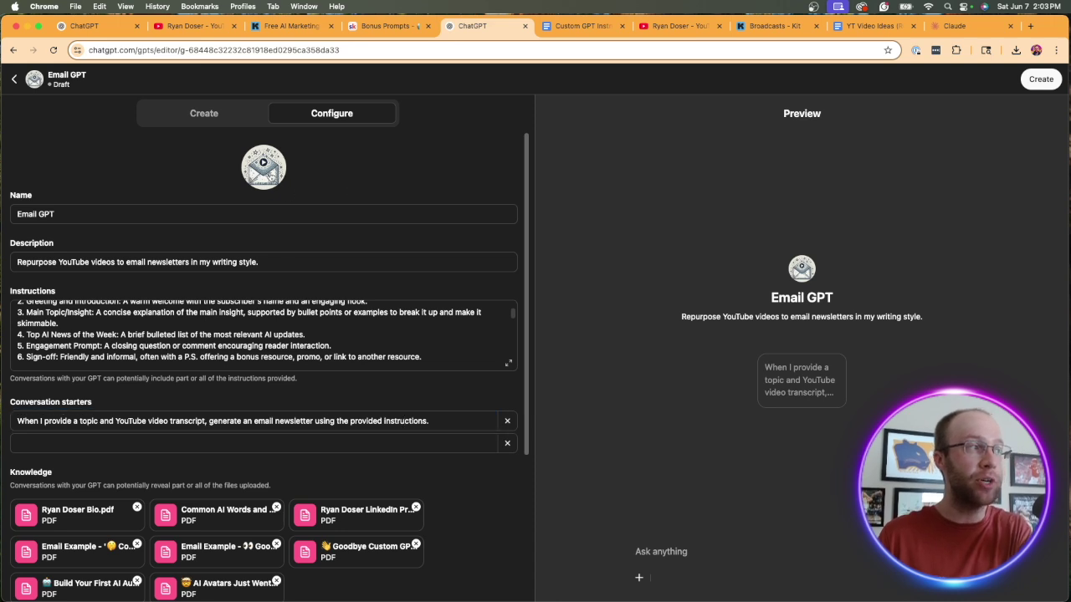
Check the picture options without changing the avatar, then scroll through the settings
left_click(269, 177)
key("Escape")
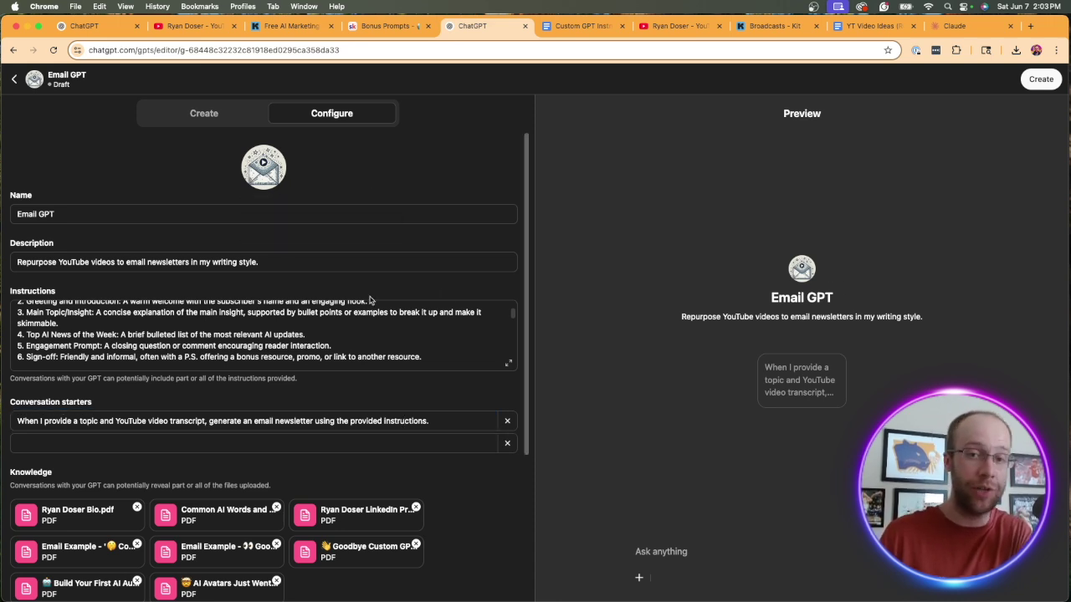
scroll(285, 267, "down", 5)
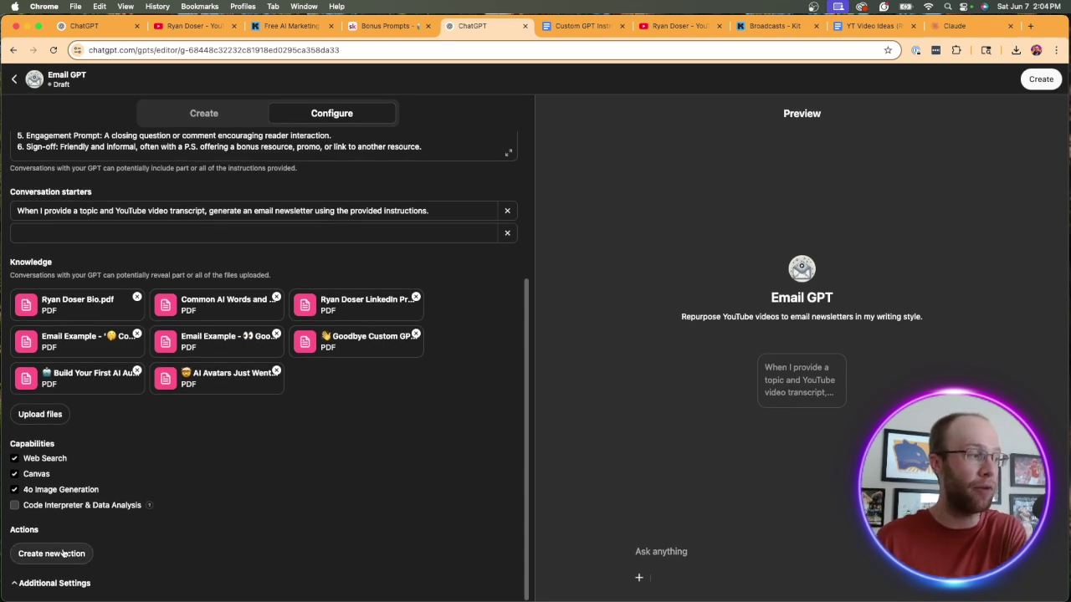
scroll(153, 499, "up", 5)
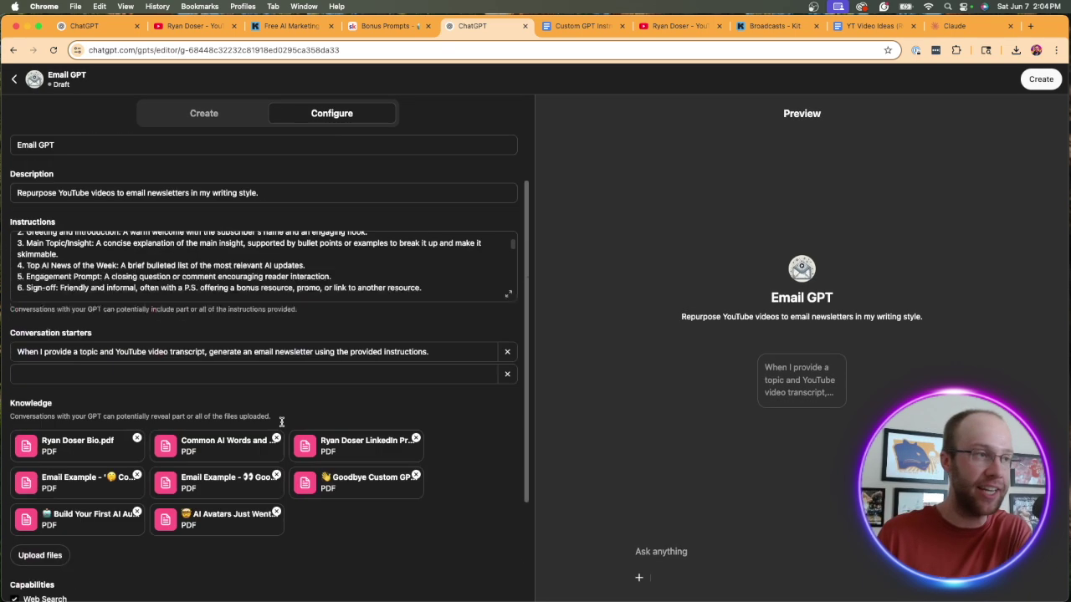
Create Email GPT with 'Anyone with the link' visibility and save it
left_click(1034, 78)
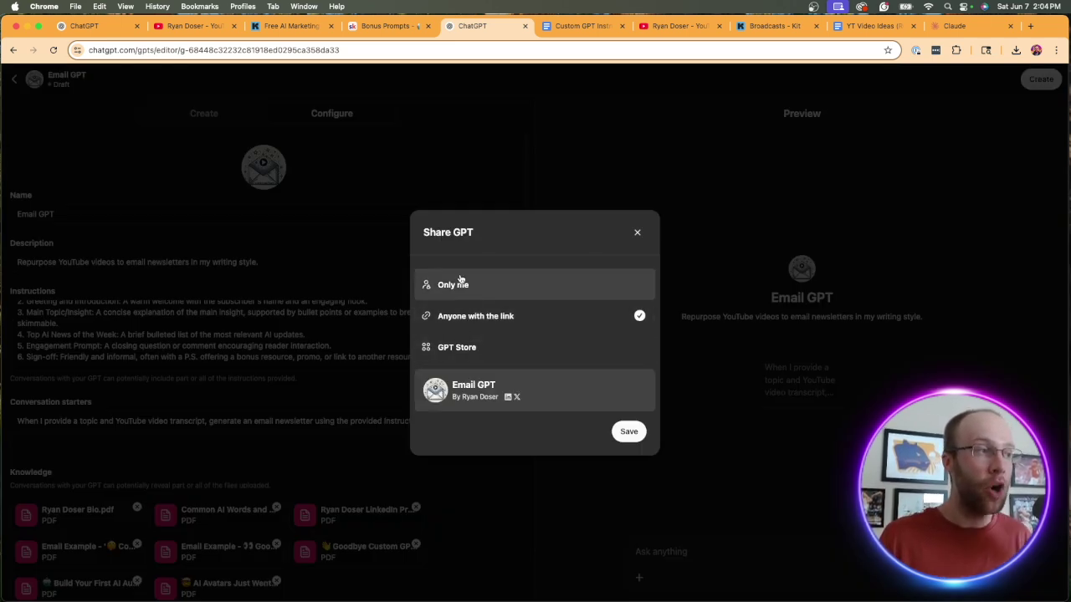
left_click(623, 432)
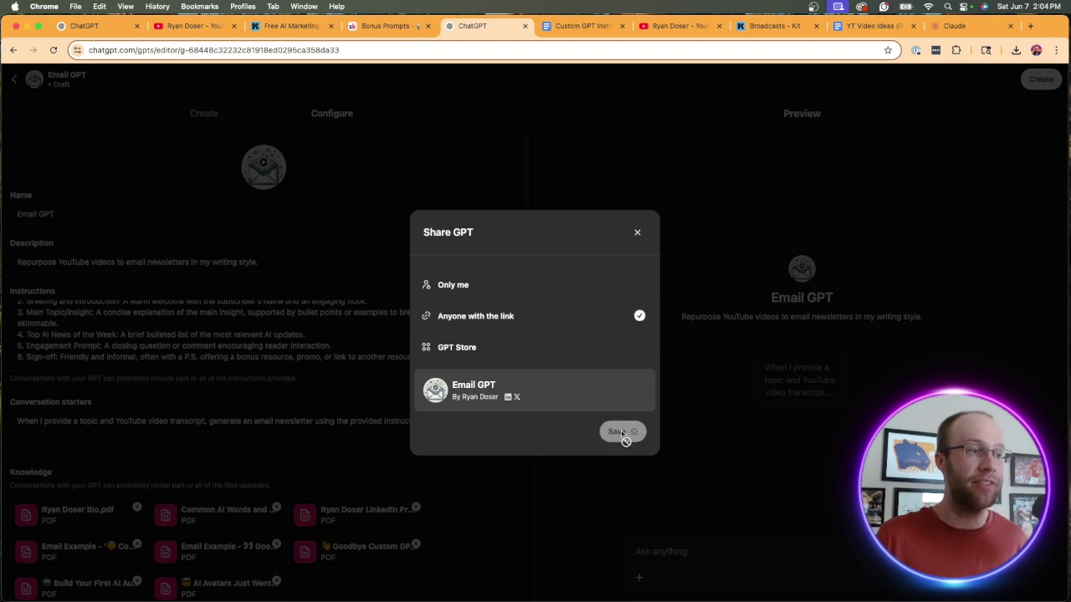